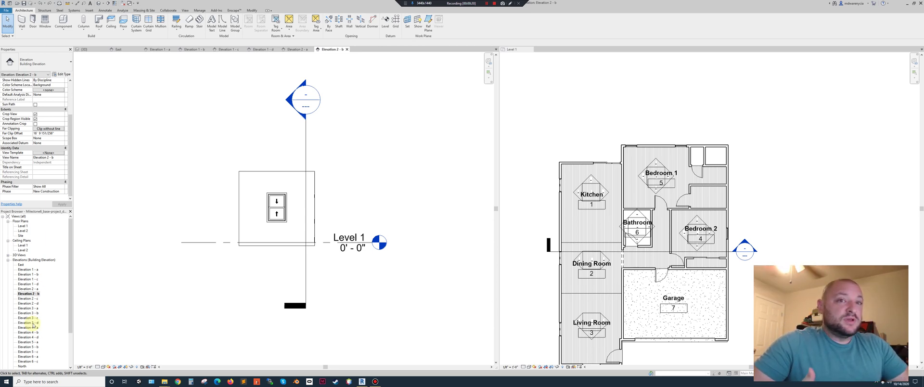
Open Elevation 1 - a and turn off the Levels annotation category in its visibility/graphics overrides.
double_click(22, 270)
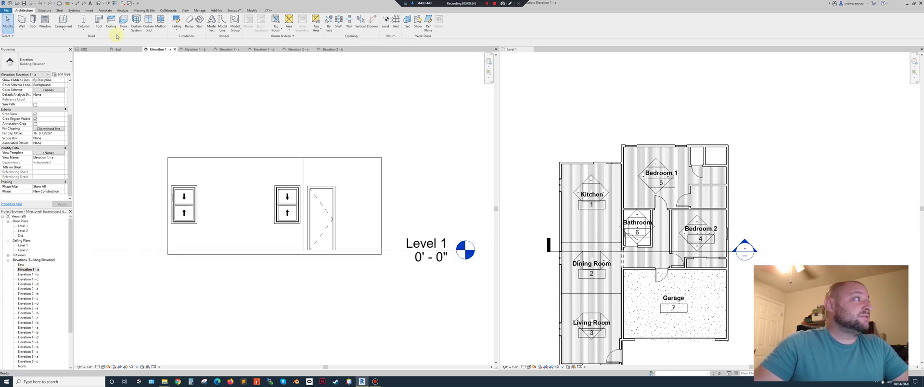
scroll(48, 123, up, 3)
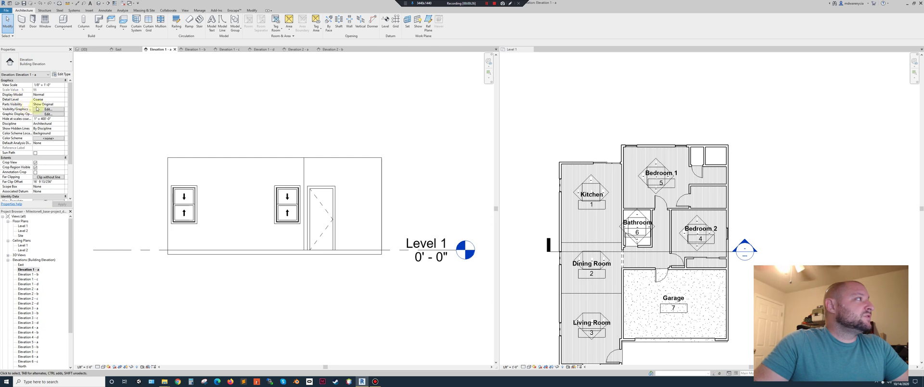
click(37, 111)
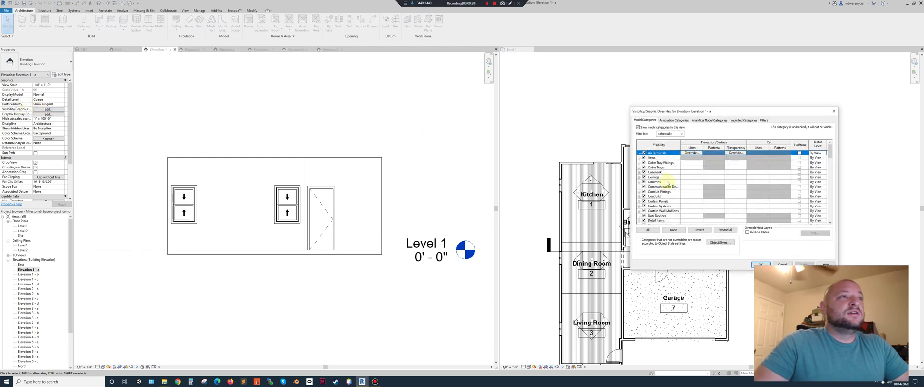
scroll(672, 174, down, 1)
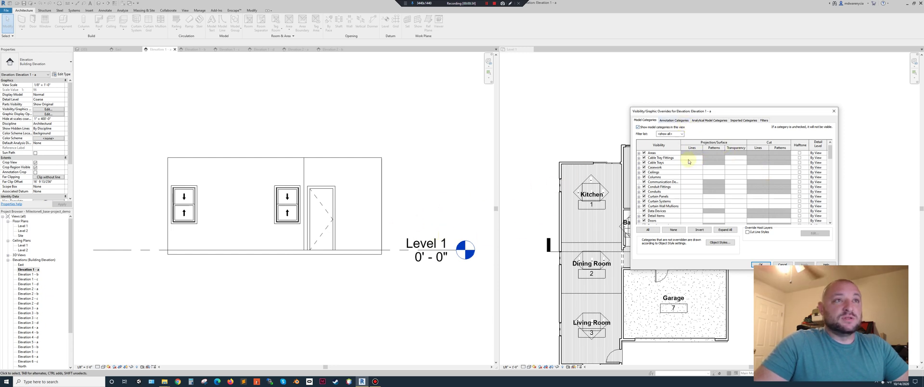
scroll(688, 161, down, 12)
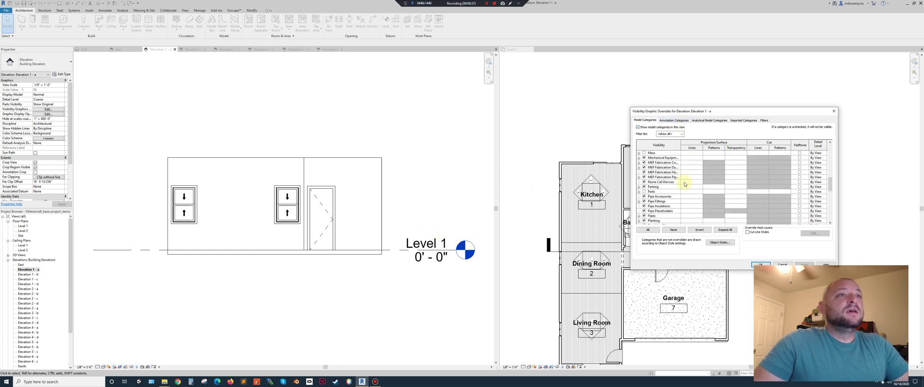
click(678, 123)
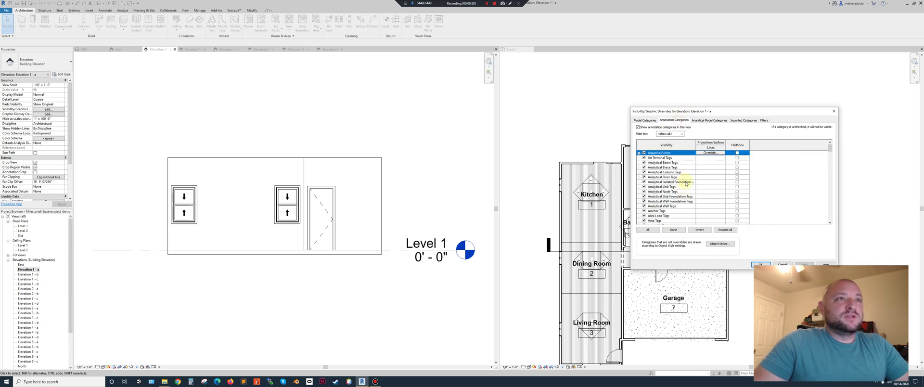
scroll(687, 190, down, 8)
scroll(686, 190, down, 4)
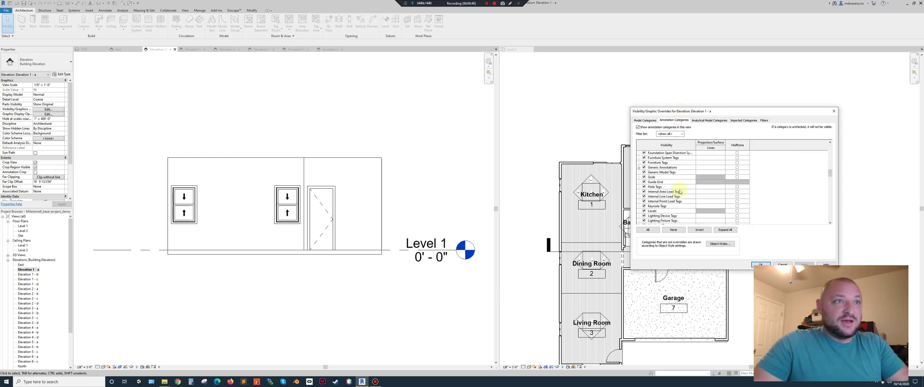
click(644, 196)
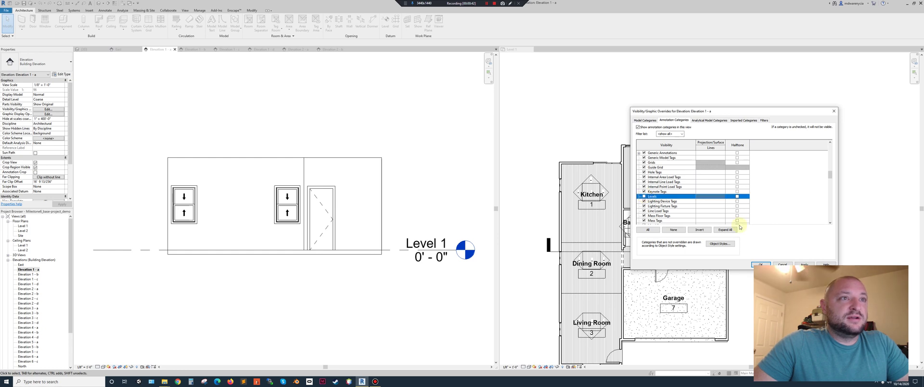
drag(790, 117, 778, 78)
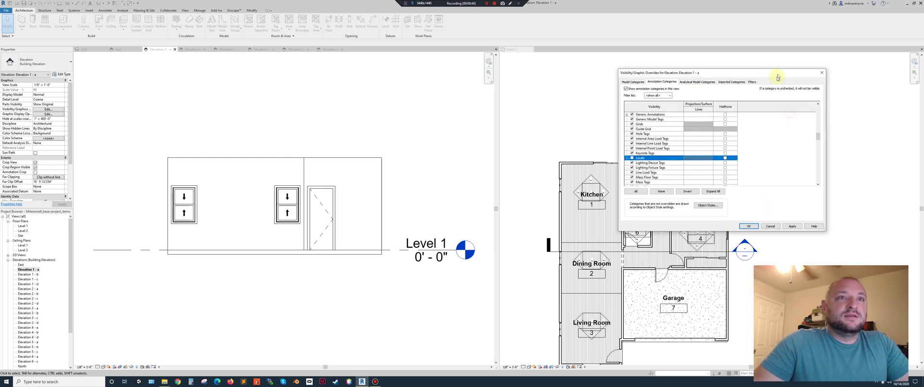
click(792, 225)
click(754, 225)
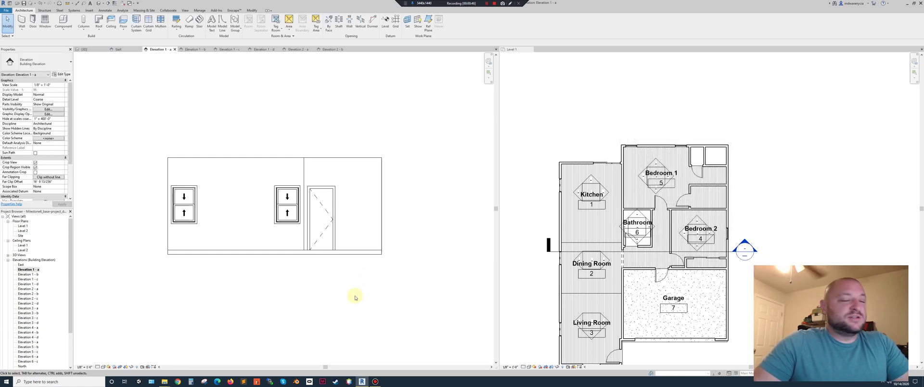
Check the level line in Elevation 1 - b, and return to Elevation 1 - a.
double_click(28, 275)
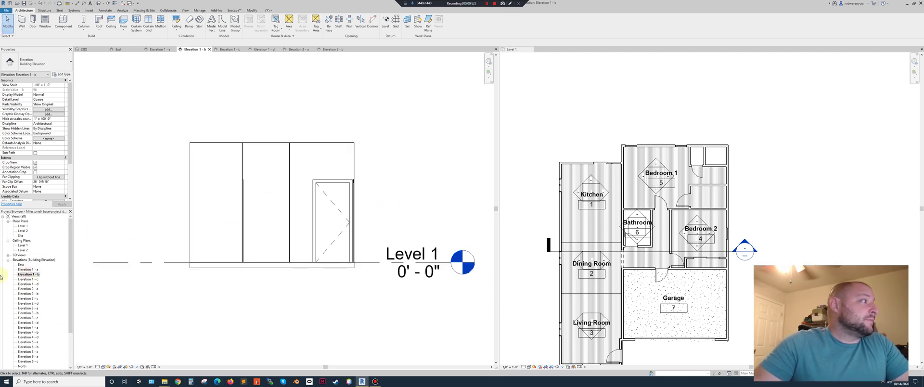
double_click(20, 270)
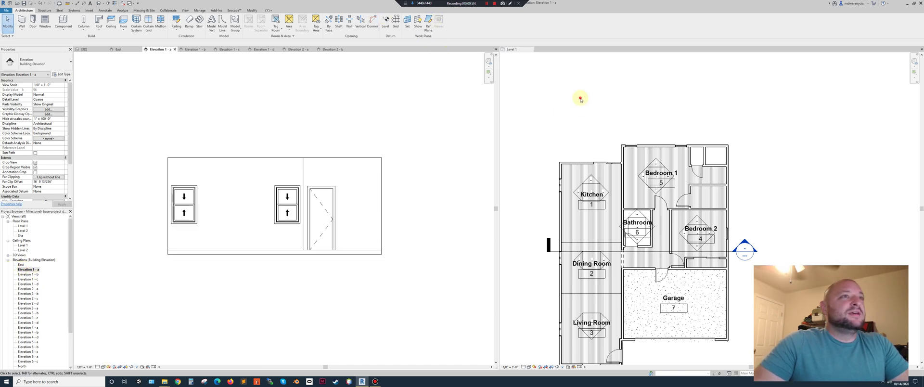
Close the Level 1 floor plan, the 3D view and the East elevation so only interior elevations stay open.
click(541, 67)
click(530, 49)
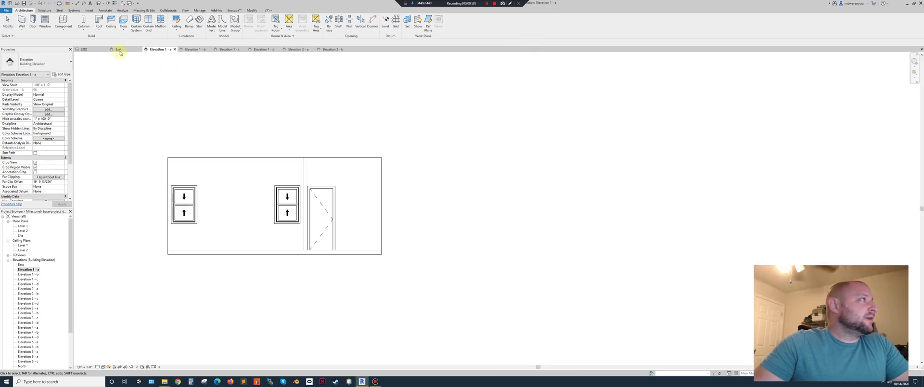
click(93, 50)
click(105, 49)
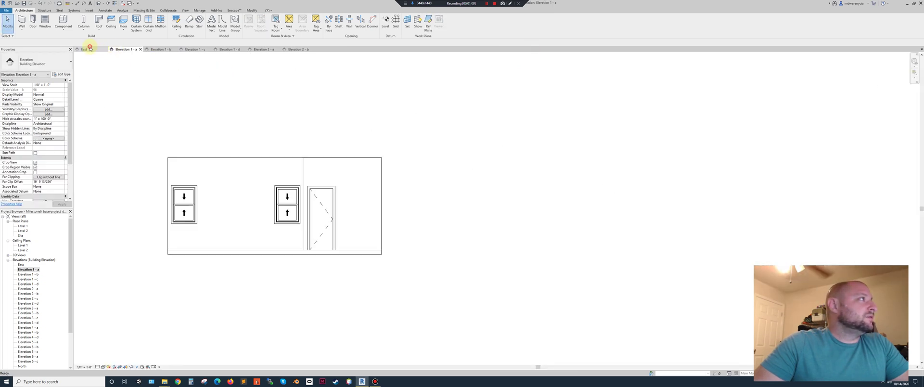
click(90, 49)
click(105, 50)
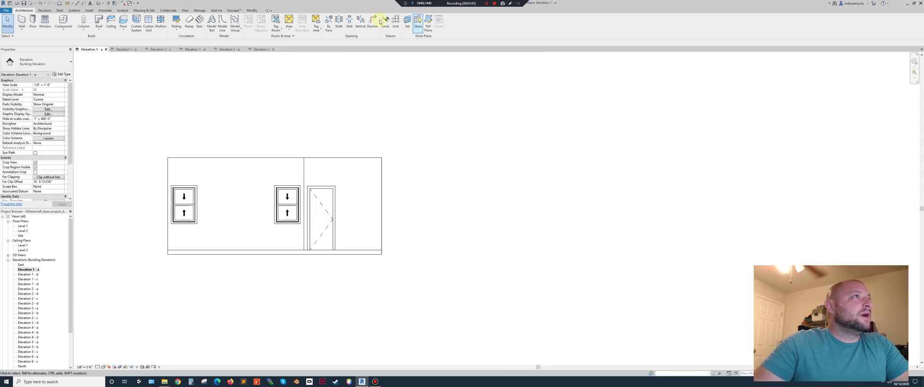
Tile the open elevation views and frame the drawings of Elevation 1 - a, Elevation 2 - b and Elevation 1 - d.
click(185, 10)
click(467, 22)
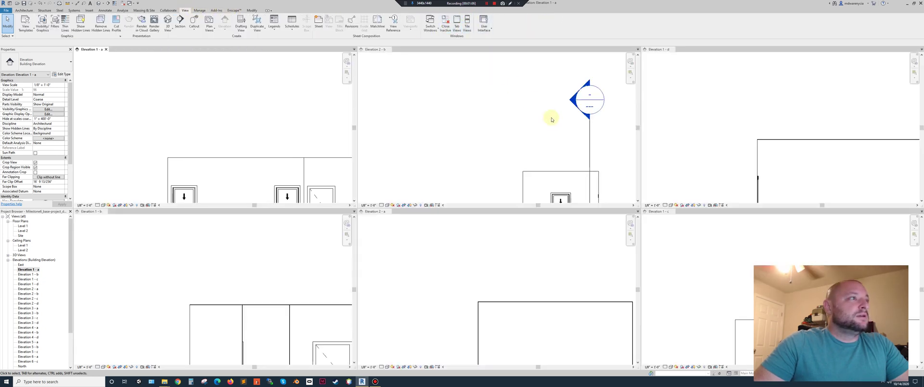
scroll(293, 146, down, 3)
middle_drag(291, 149, 233, 75)
scroll(533, 166, down, 4)
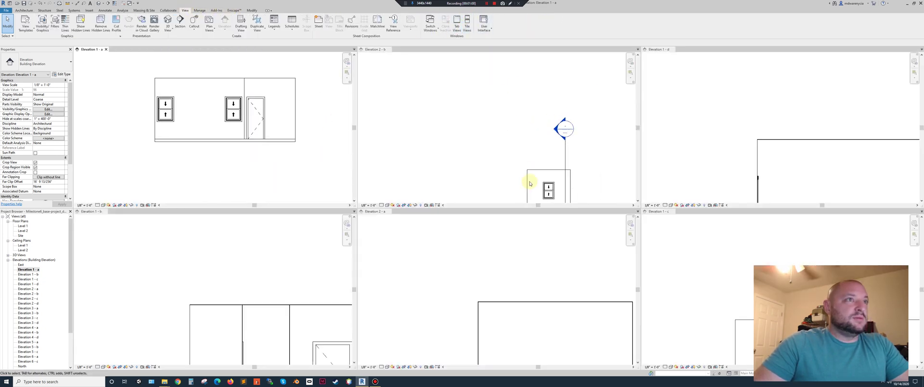
scroll(530, 183, down, 2)
middle_drag(529, 182, 491, 90)
middle_drag(525, 159, 498, 93)
scroll(544, 124, up, 5)
middle_drag(554, 126, 591, 110)
scroll(692, 166, down, 4)
scroll(759, 173, down, 1)
middle_drag(770, 159, 801, 83)
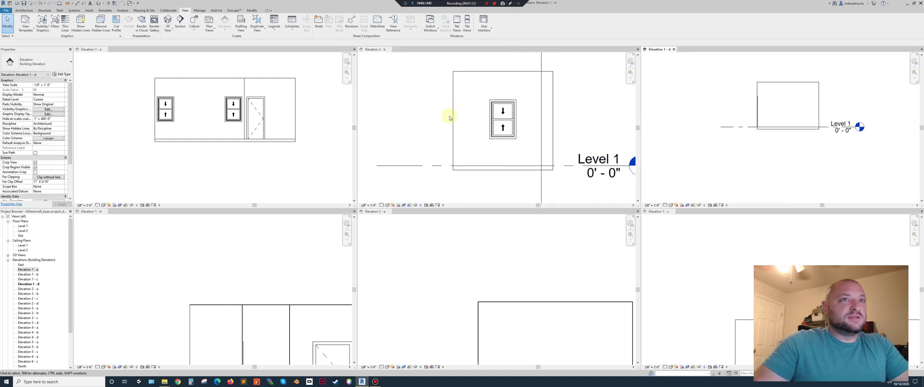
scroll(825, 137, up, 1)
middle_drag(816, 152, 806, 178)
scroll(805, 179, up, 1)
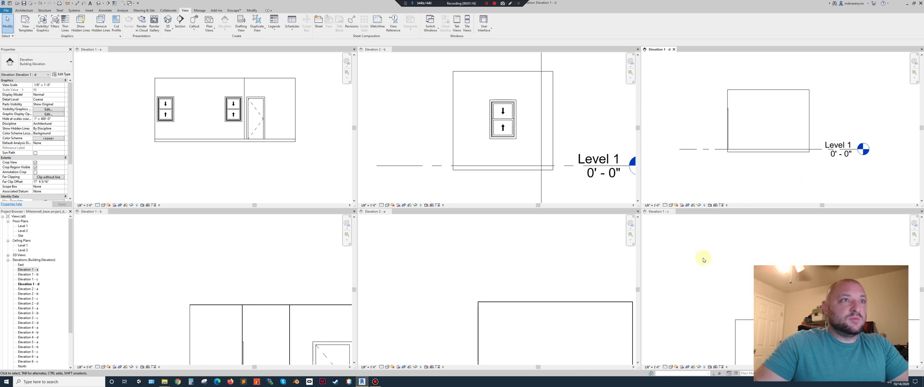
Frame Elevation 1 - c, Elevation 2 - a and Elevation 1 - b in their tiles and compare the level lines across the elevations.
scroll(705, 263, down, 1)
scroll(718, 265, down, 2)
middle_drag(720, 313, 721, 277)
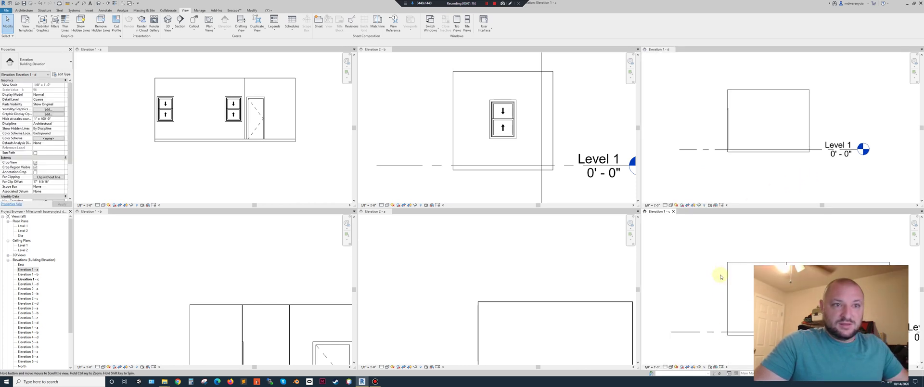
middle_drag(722, 332, 694, 317)
middle_drag(552, 335, 504, 267)
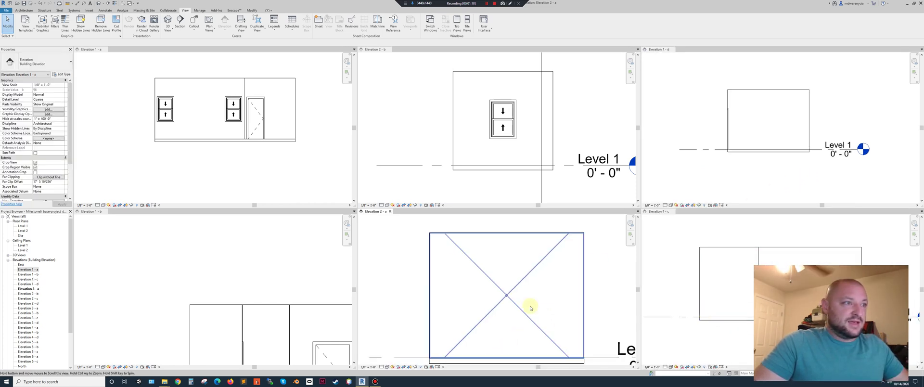
scroll(522, 296, down, 2)
middle_drag(287, 299, 264, 261)
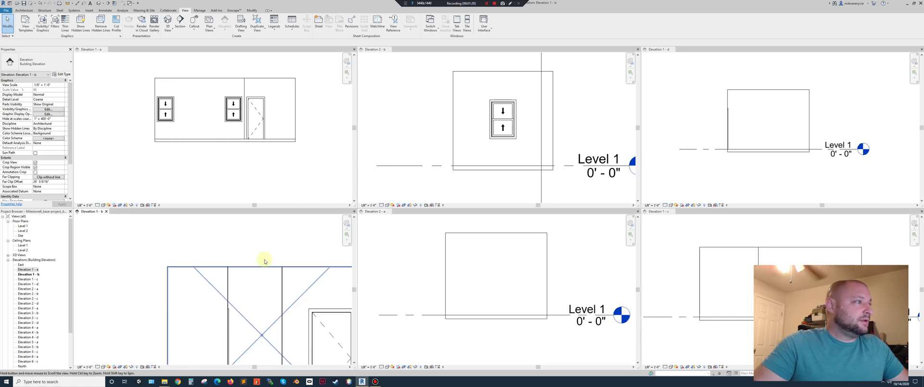
scroll(273, 283, down, 3)
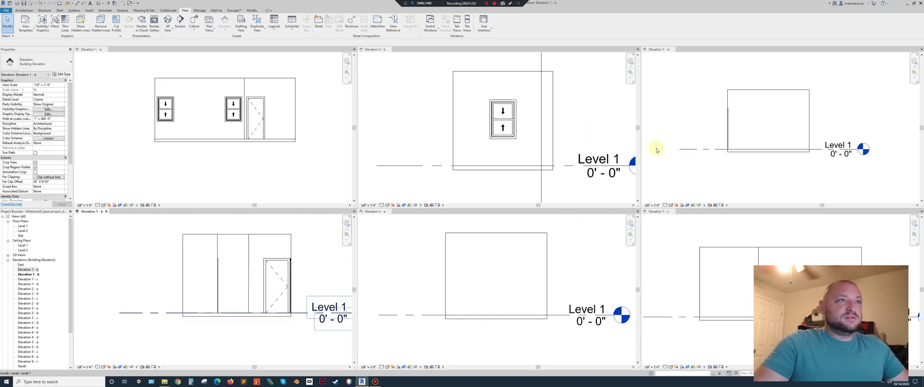
scroll(544, 137, down, 2)
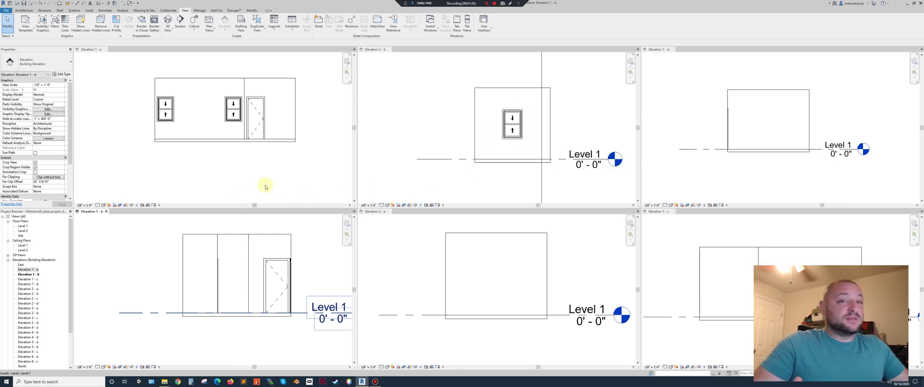
Assign the Architectural Elevation view template to Elevation 1 - a and check its view scale options.
double_click(28, 269)
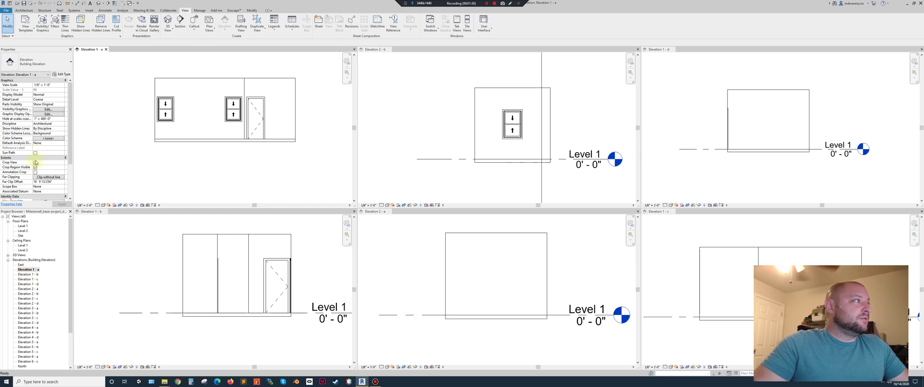
scroll(41, 176, down, 3)
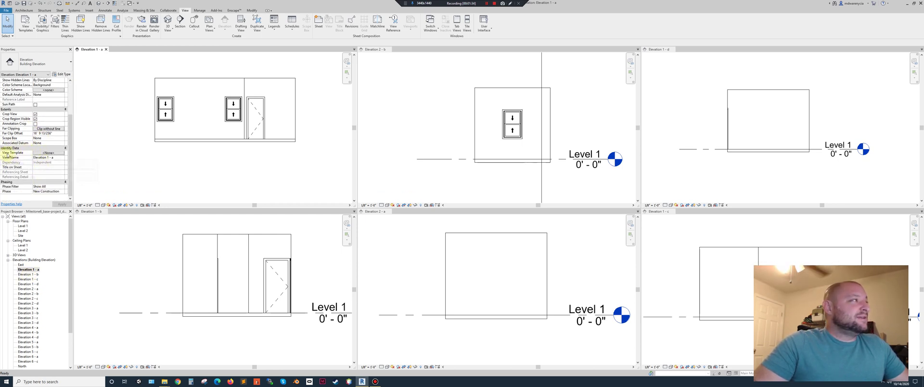
click(48, 153)
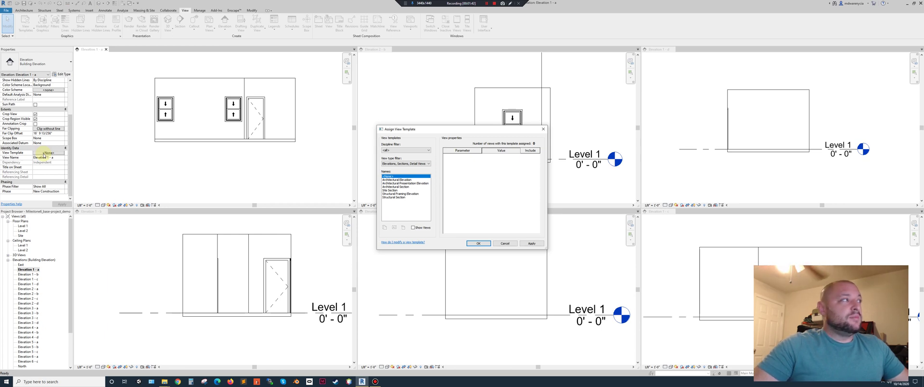
click(398, 179)
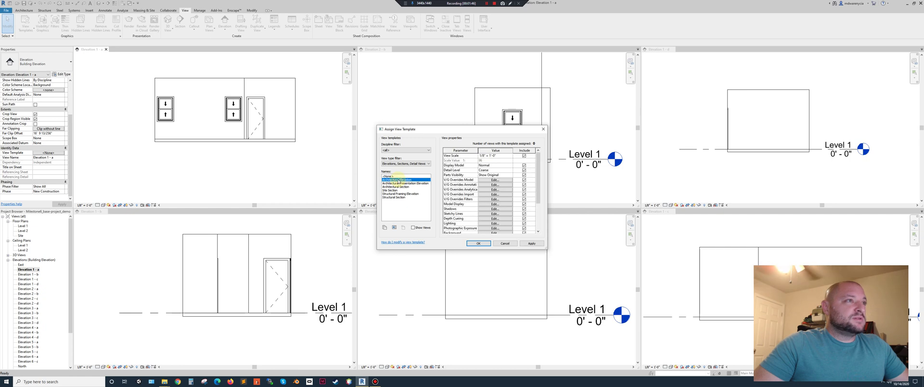
click(532, 244)
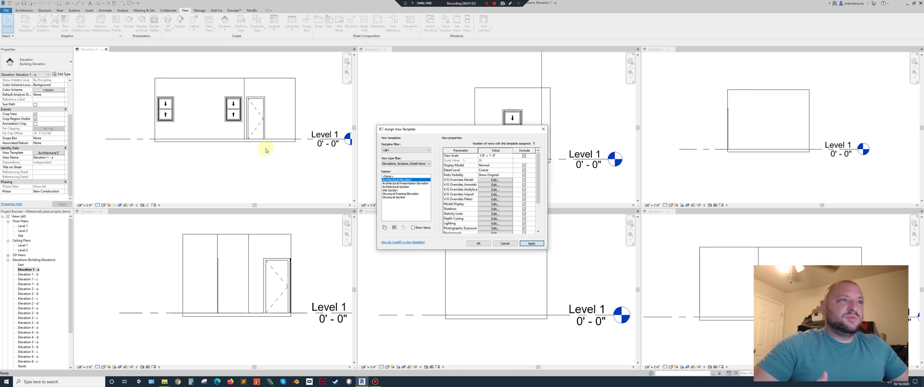
click(509, 156)
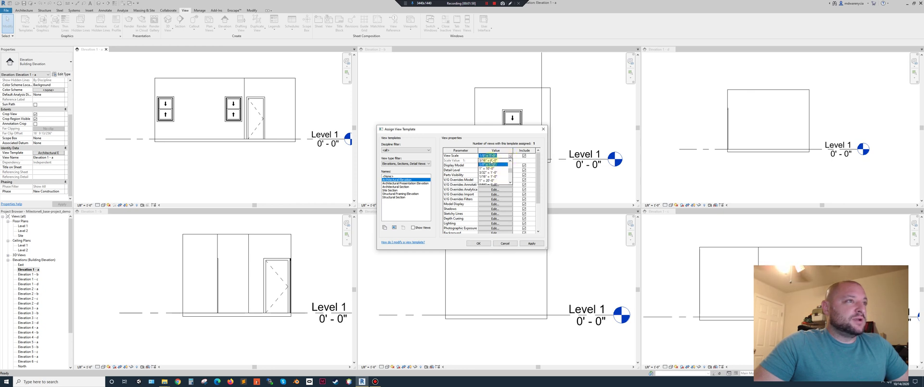
click(466, 145)
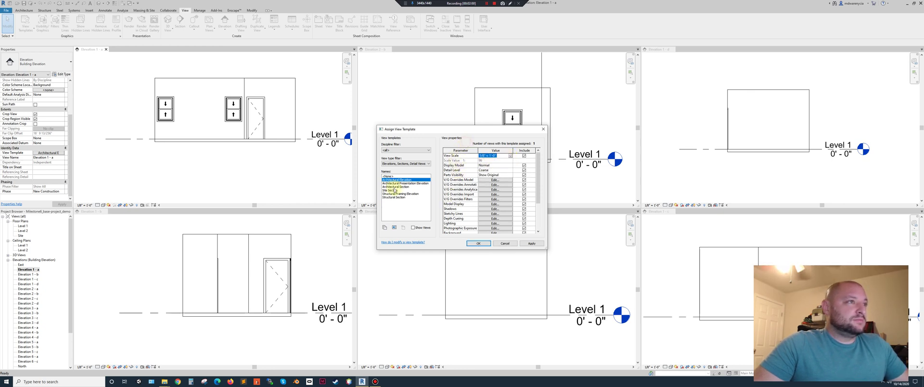
Duplicate the Architectural Elevation view template as "Arch Elev - Class".
click(401, 181)
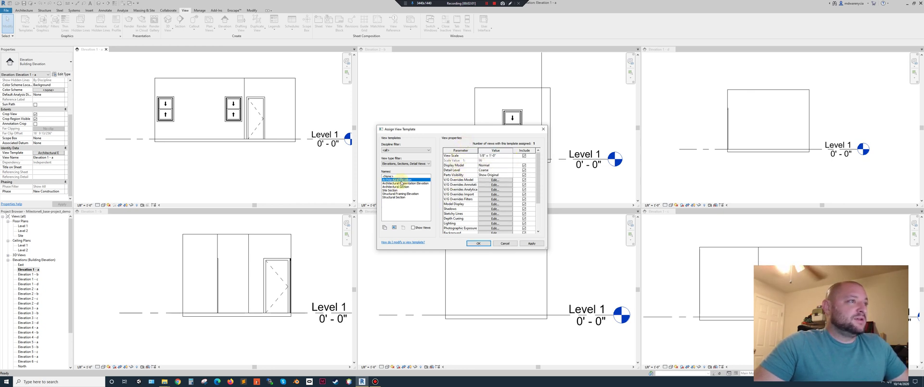
click(384, 227)
text(A)
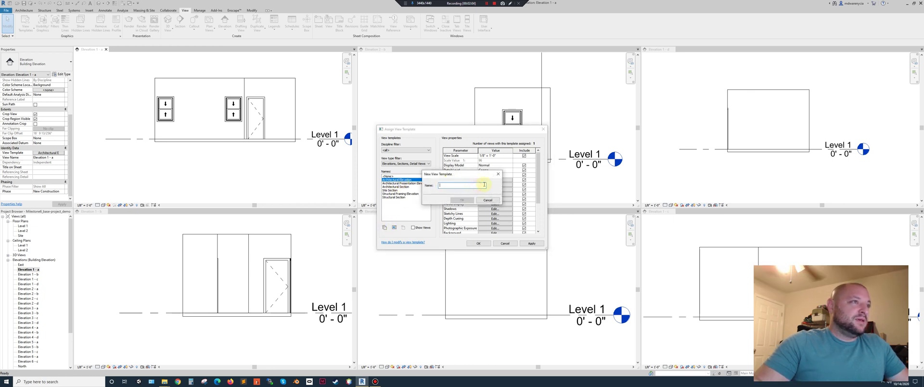
text(rchi E)
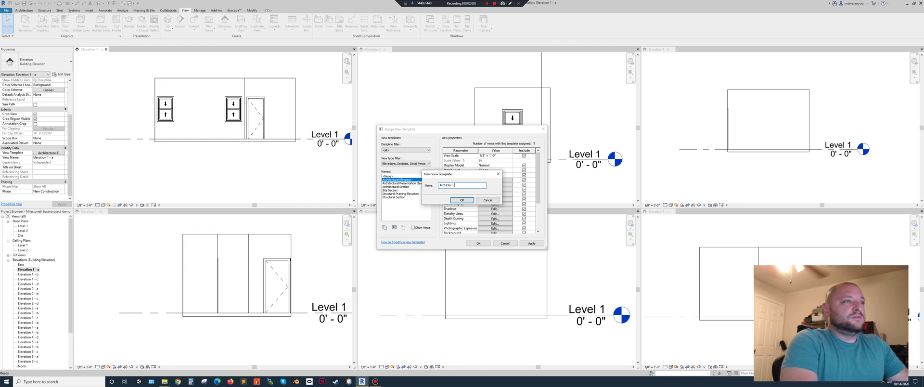
text(lev - Class)
key(Return)
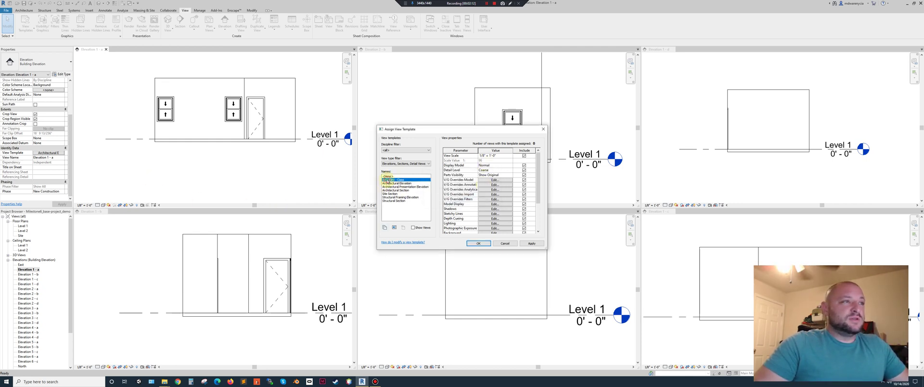
Set the template's view scale to 1/4" = 1'-0" and hide the Levels category in its annotation overrides.
click(511, 158)
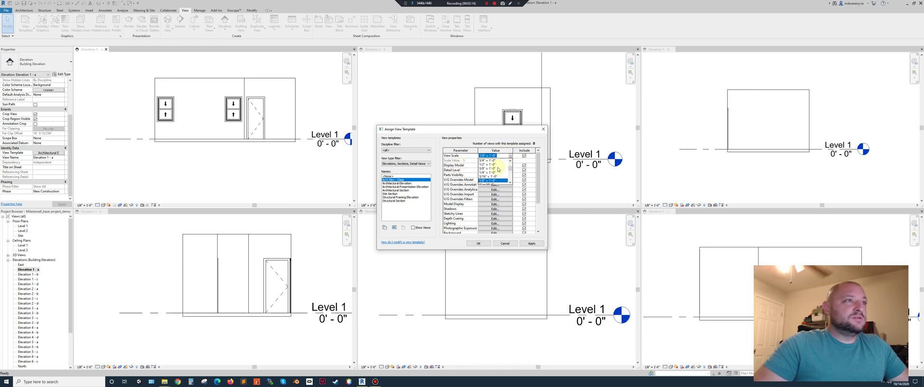
click(494, 172)
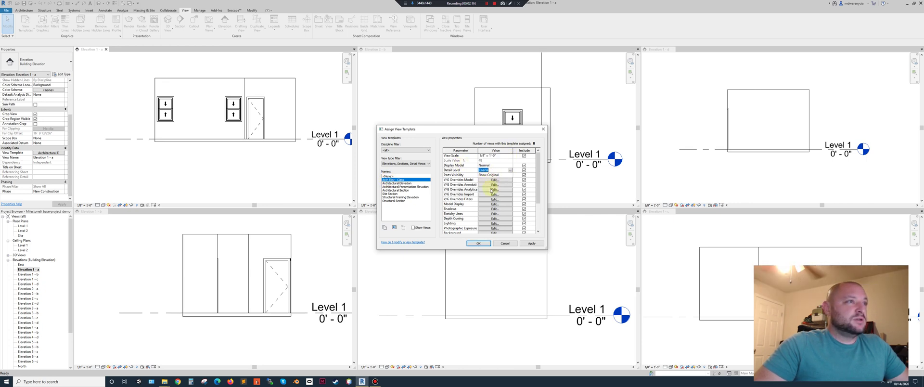
click(494, 185)
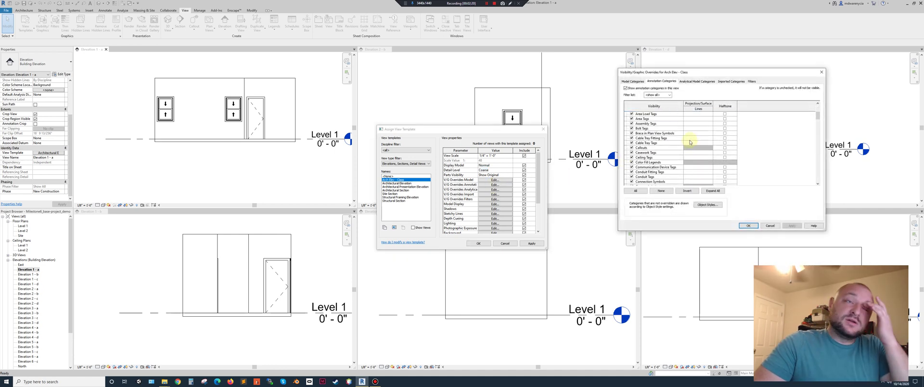
scroll(684, 144, down, 8)
scroll(670, 142, down, 6)
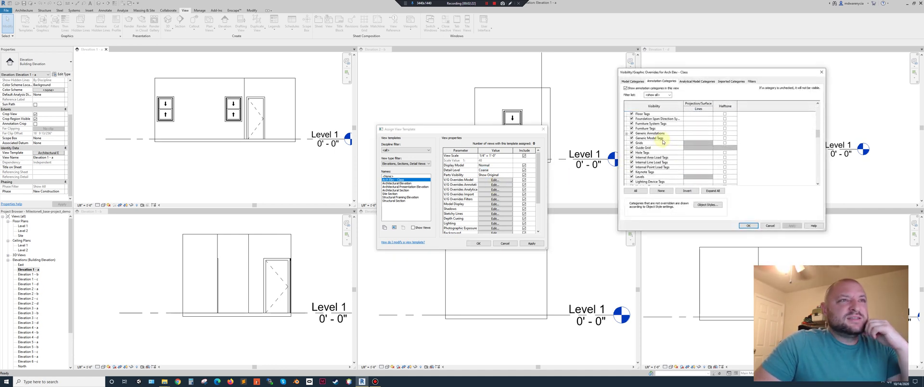
click(632, 143)
Hide the Sections category in the template's annotation overrides and accept the visibility changes.
scroll(647, 171, down, 7)
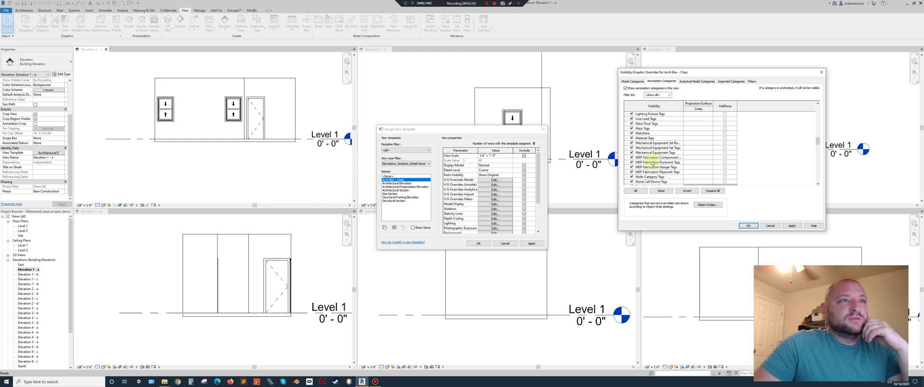
scroll(647, 171, down, 2)
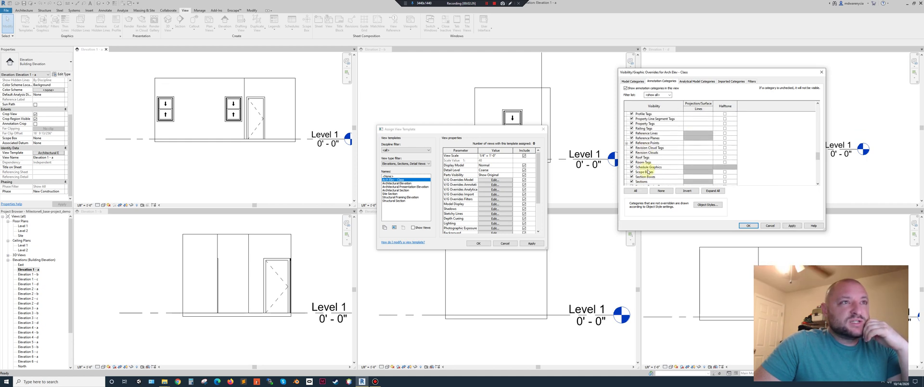
scroll(648, 171, down, 1)
click(632, 172)
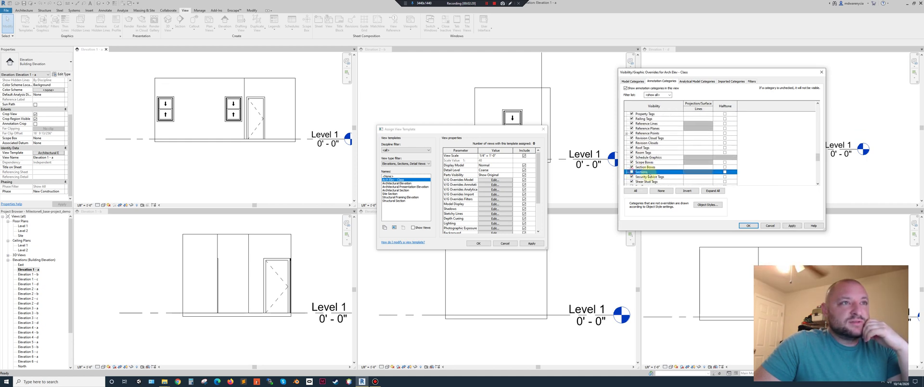
click(791, 225)
click(744, 226)
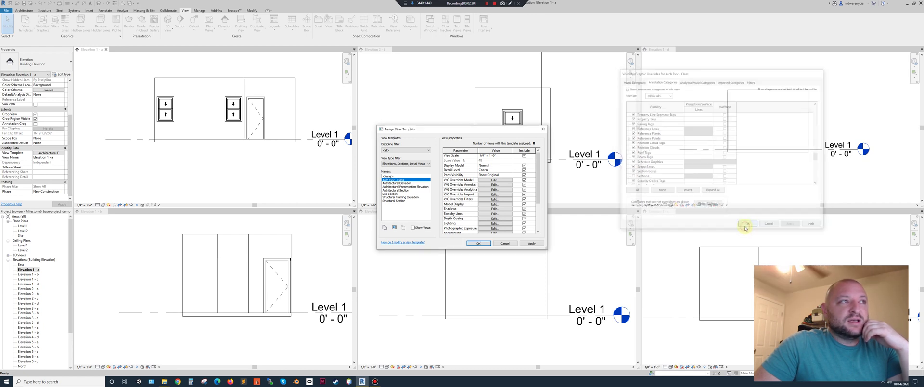
Assign the Arch Elev - Class template to Elevation 1 - a.
click(531, 243)
click(474, 242)
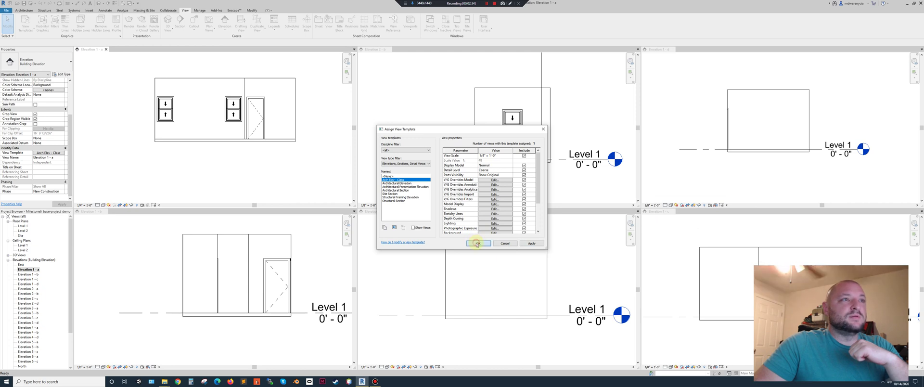
scroll(308, 138, down, 3)
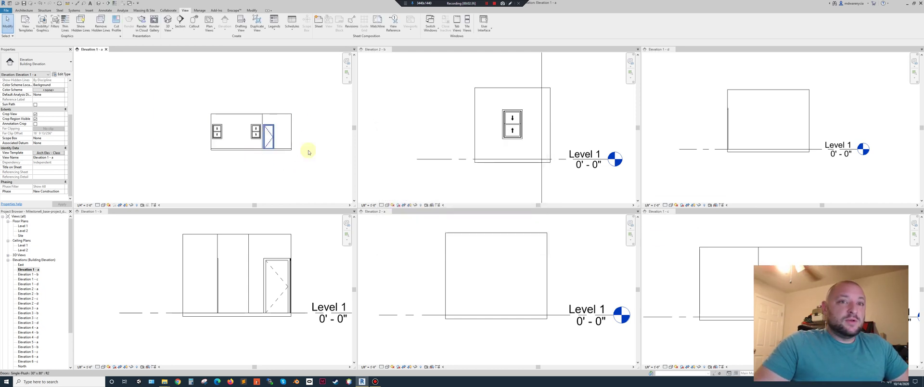
scroll(33, 280, down, 1)
Apply the Arch Elev - Class template to all interior elevations from Elevation 1 - a through Elevation 6 - c at once.
scroll(33, 279, down, 3)
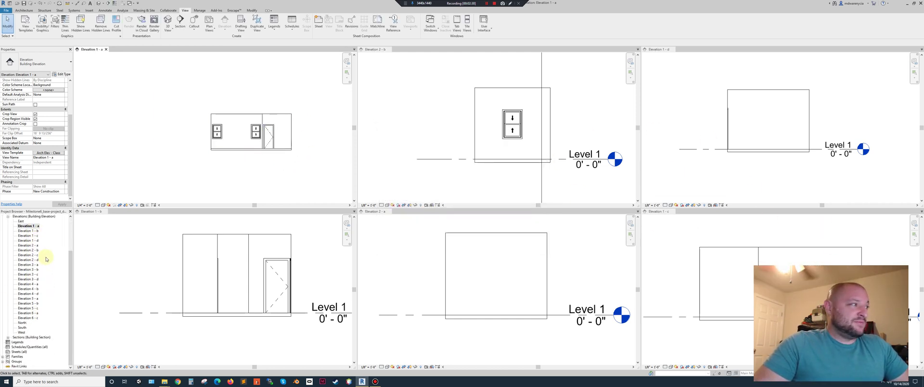
click(21, 250)
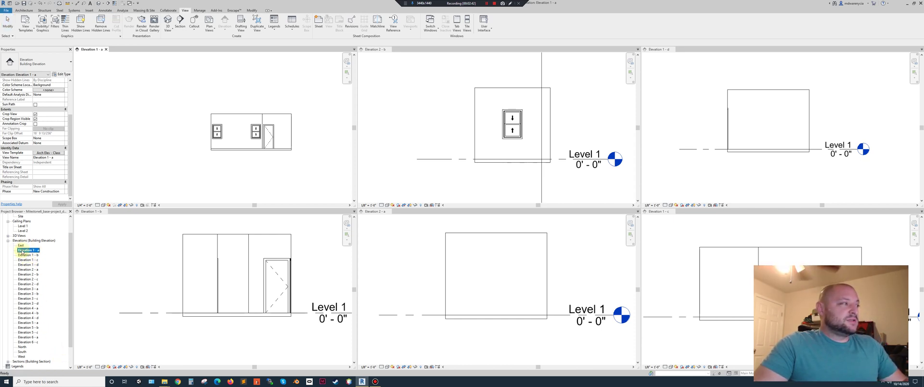
shift+click(24, 342)
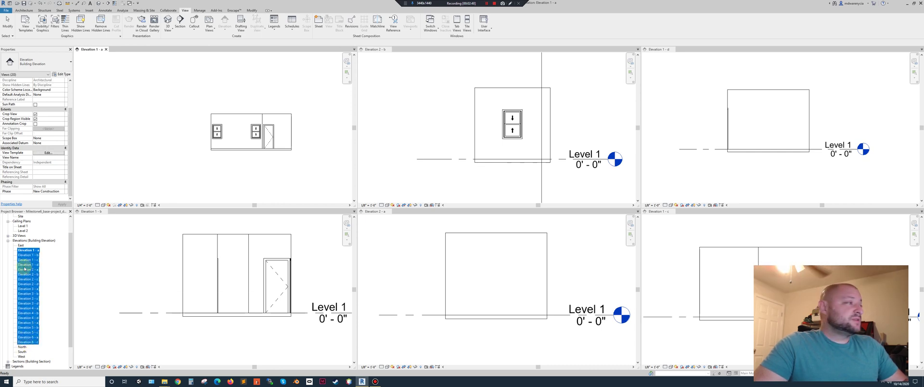
right_click(31, 250)
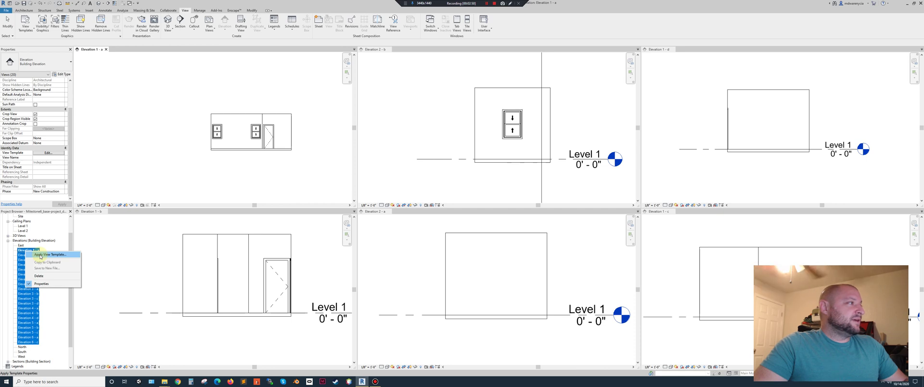
click(40, 255)
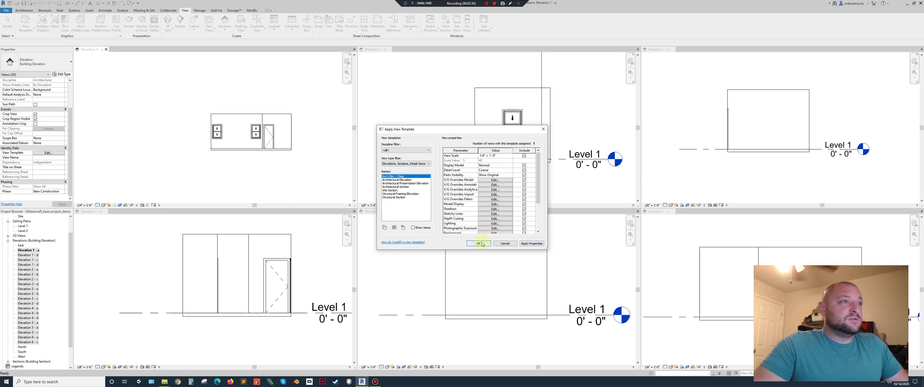
click(533, 243)
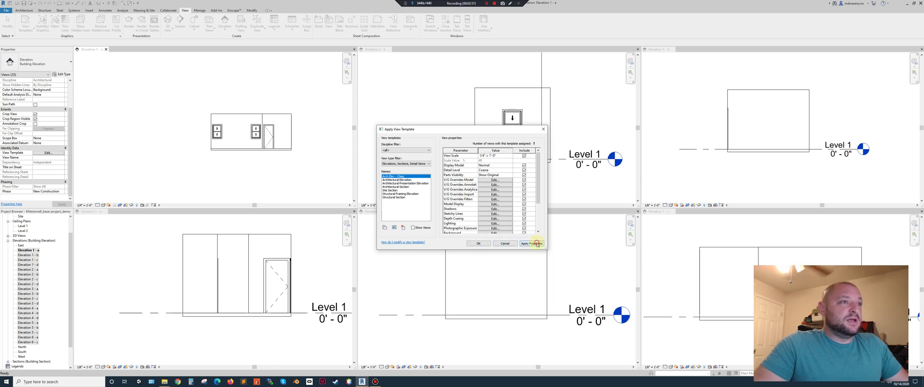
click(475, 242)
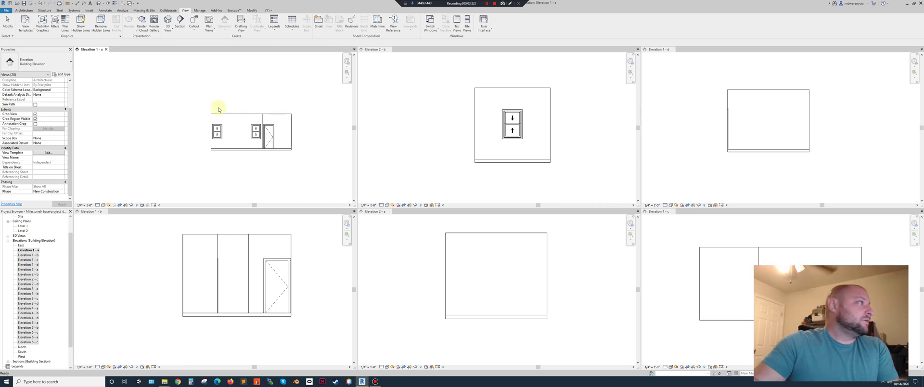
click(211, 171)
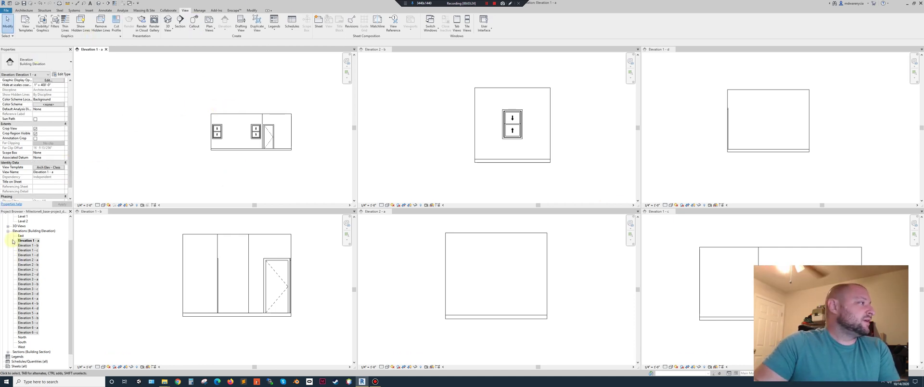
Open the Level 1 floor plan, check which view templates are available for it without assigning one, and review its view properties.
scroll(28, 235, up, 2)
double_click(23, 225)
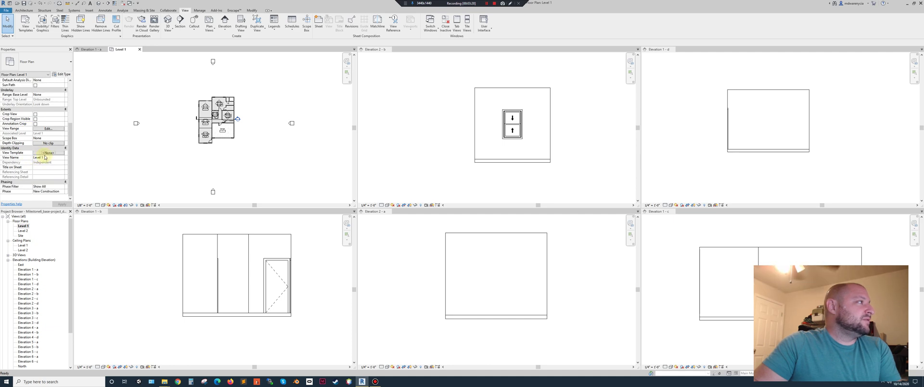
click(48, 153)
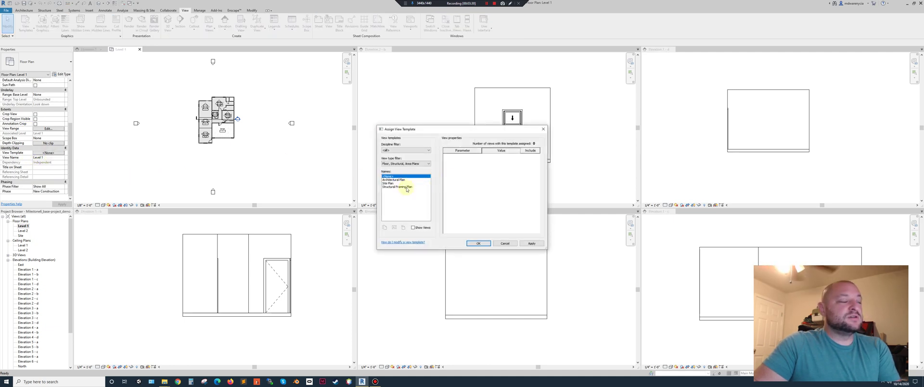
click(506, 244)
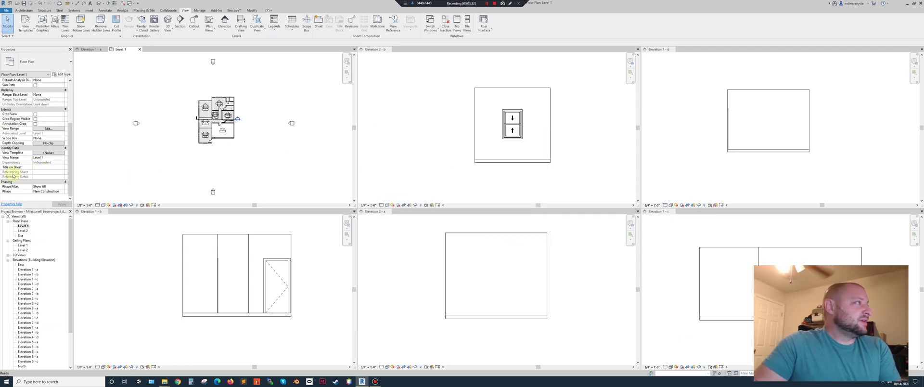
scroll(34, 146, up, 5)
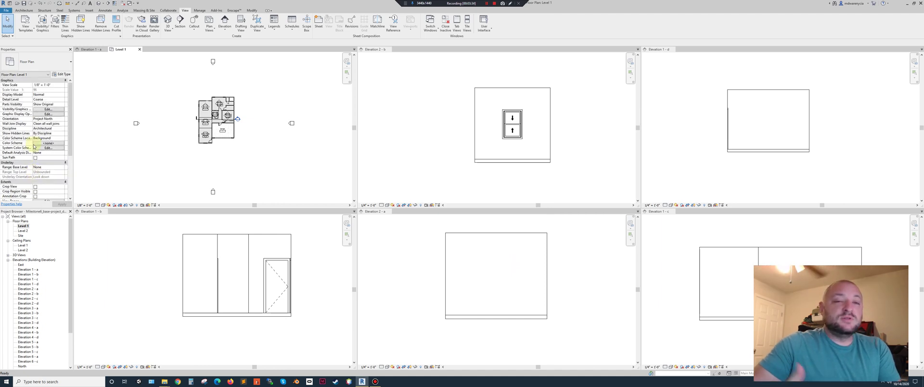